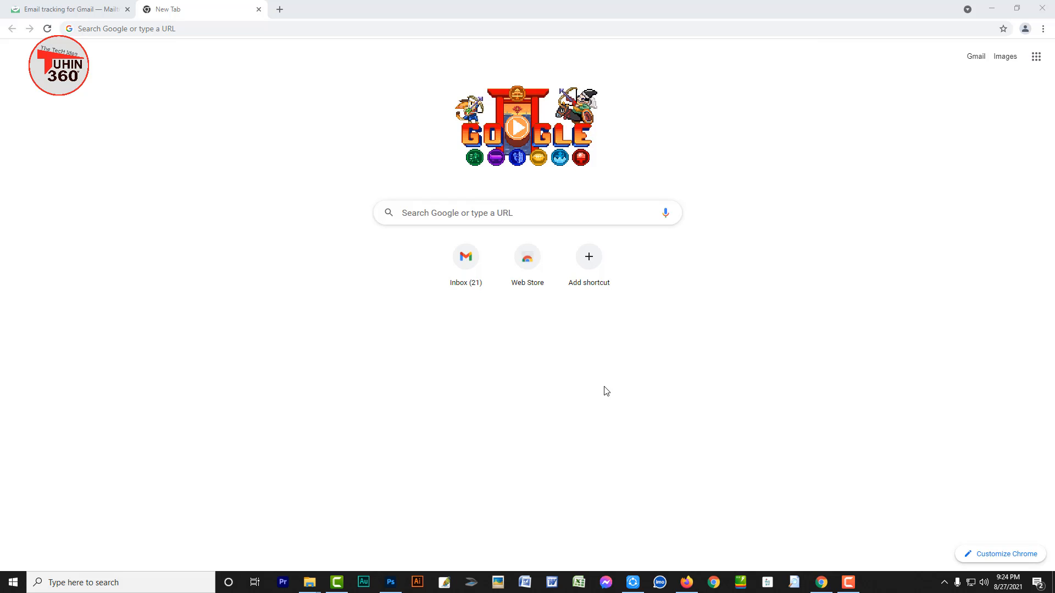
Load mailtrack.io/en/ and choose Install for Free to reach Mailtrack's Chrome Web Store listing
click(246, 29)
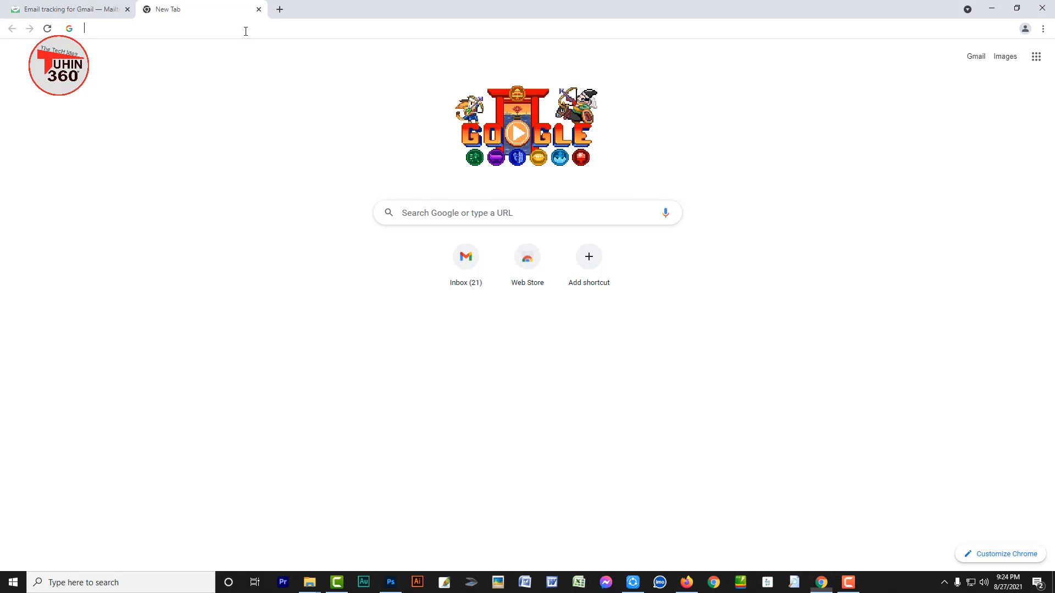
text(https://mailtrack.io/en/)
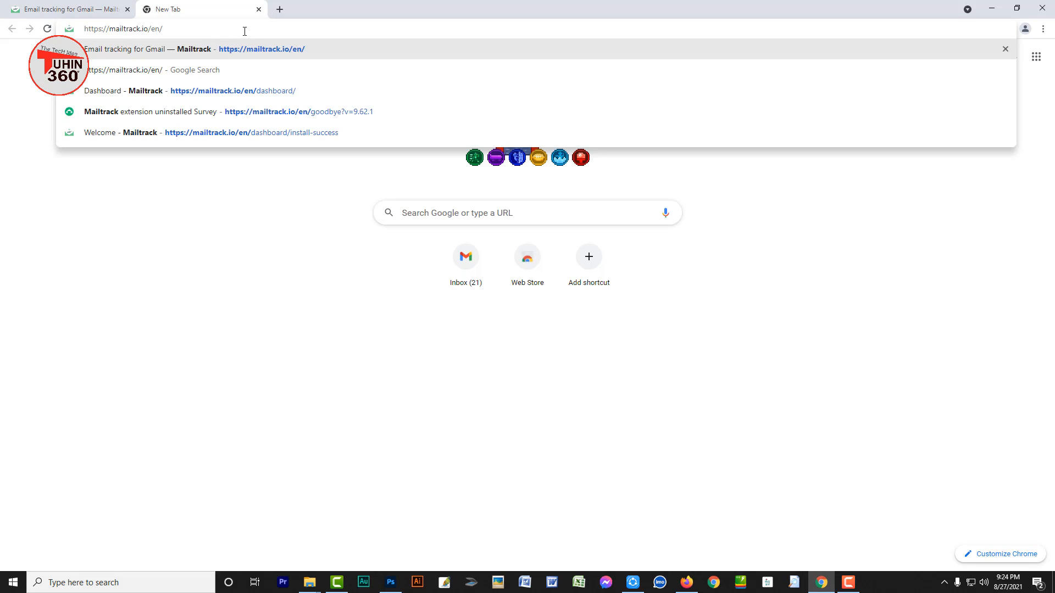
key(Return)
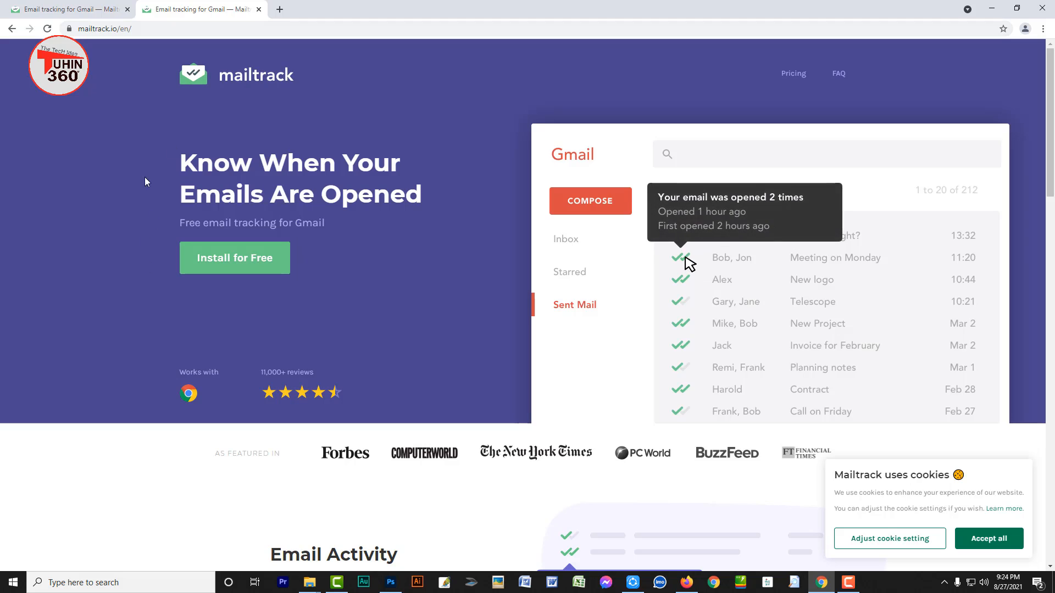
click(235, 265)
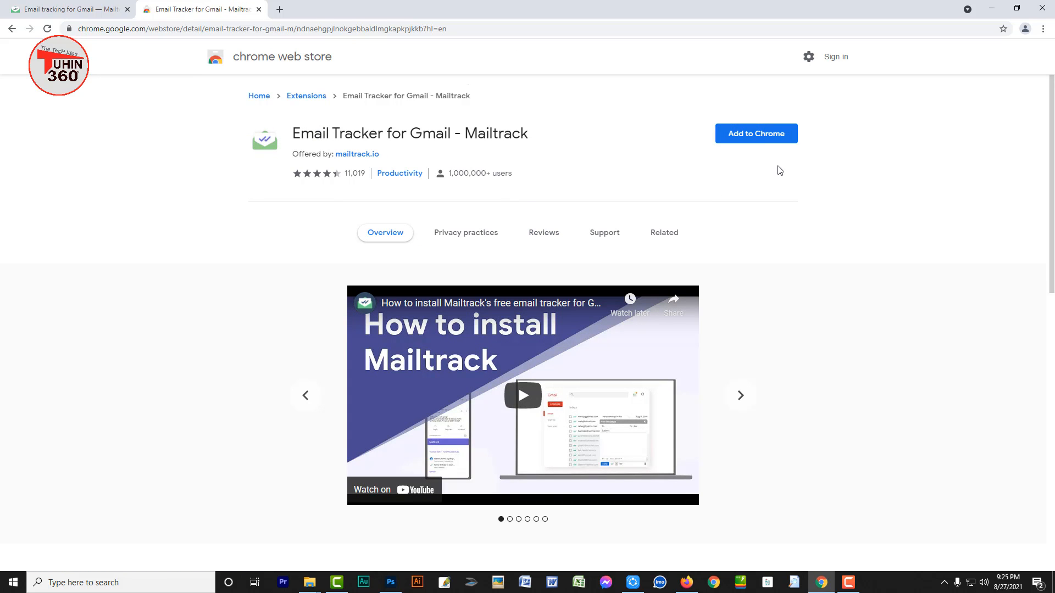
Add the Email Tracker for Gmail - Mailtrack extension to Chrome and confirm it
click(758, 140)
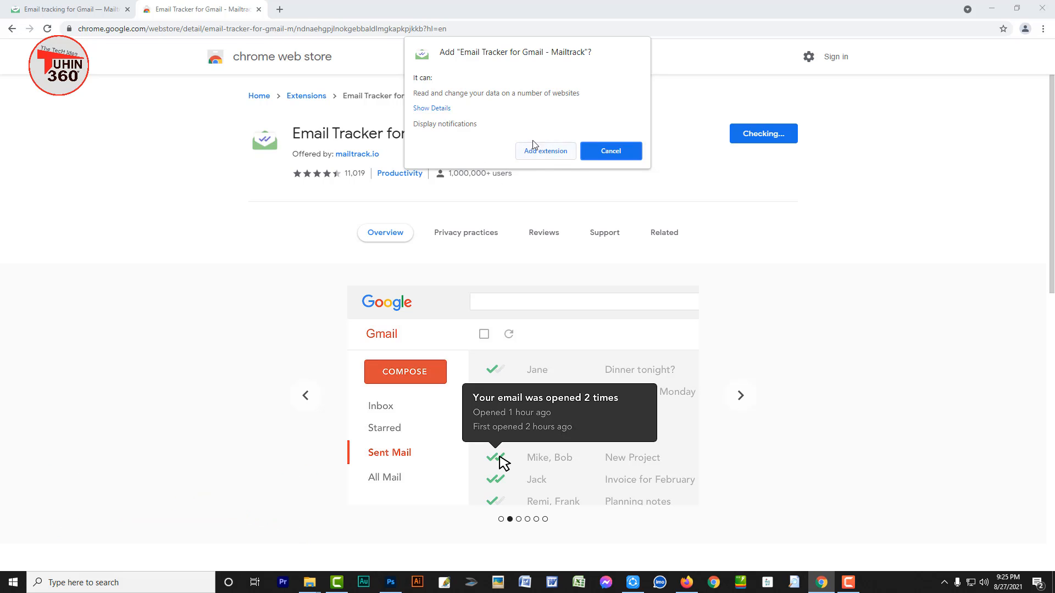
click(541, 153)
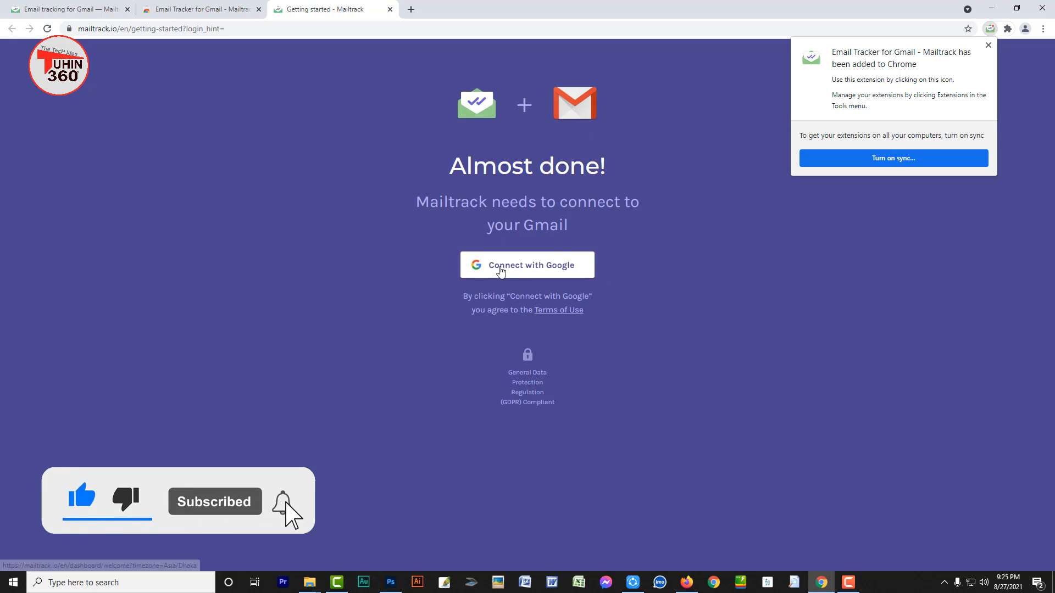
Connect Mailtrack with Google by signing in to another account with its e-mail and password
click(557, 271)
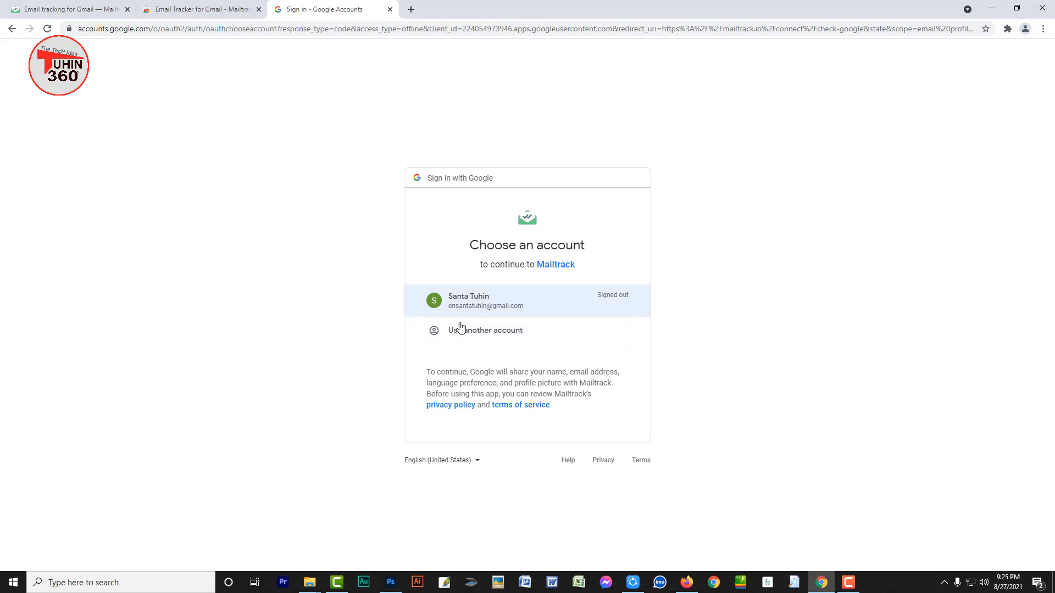
click(459, 336)
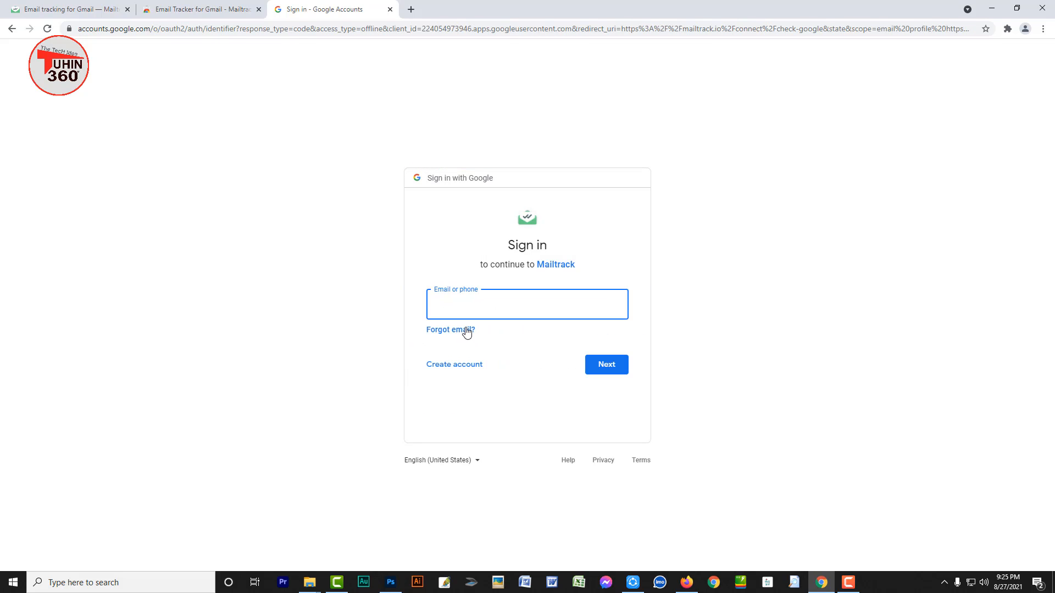
key(Return)
text(•••)
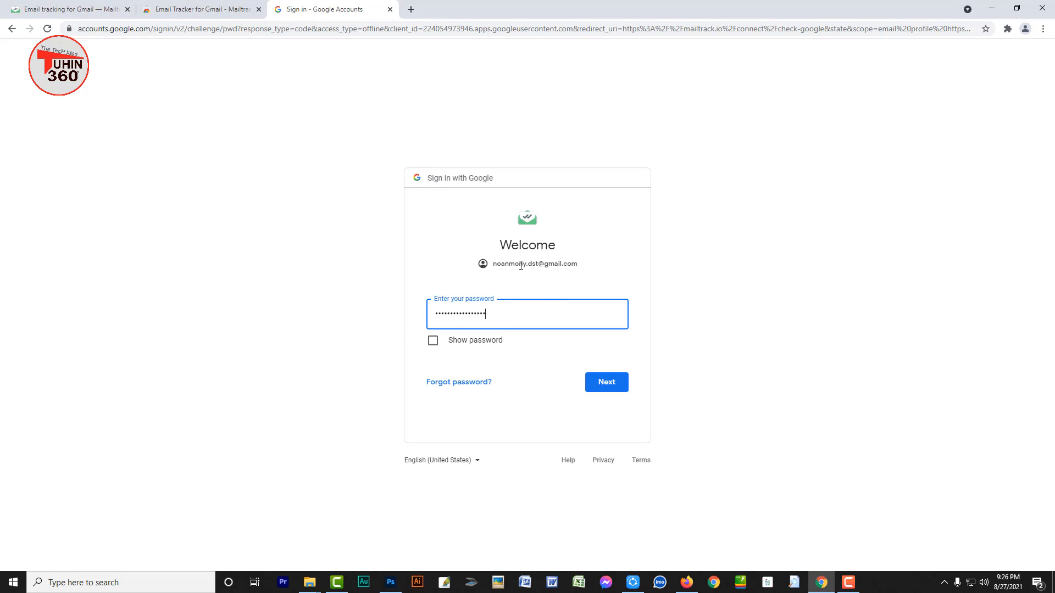
click(591, 386)
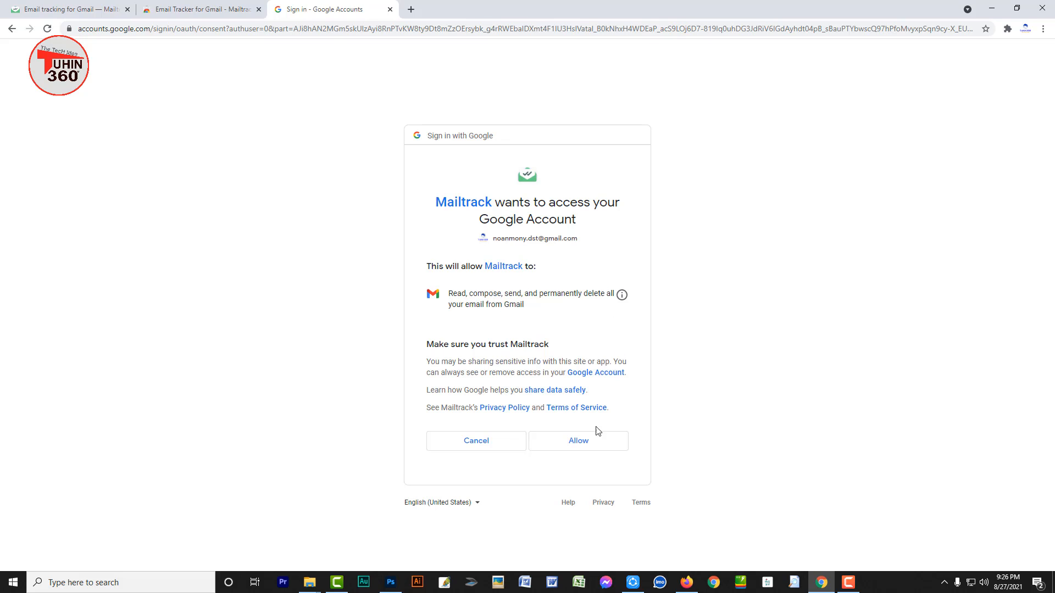
Allow Mailtrack access to the account, sign up for the Free plan, and go to Gmail
click(581, 442)
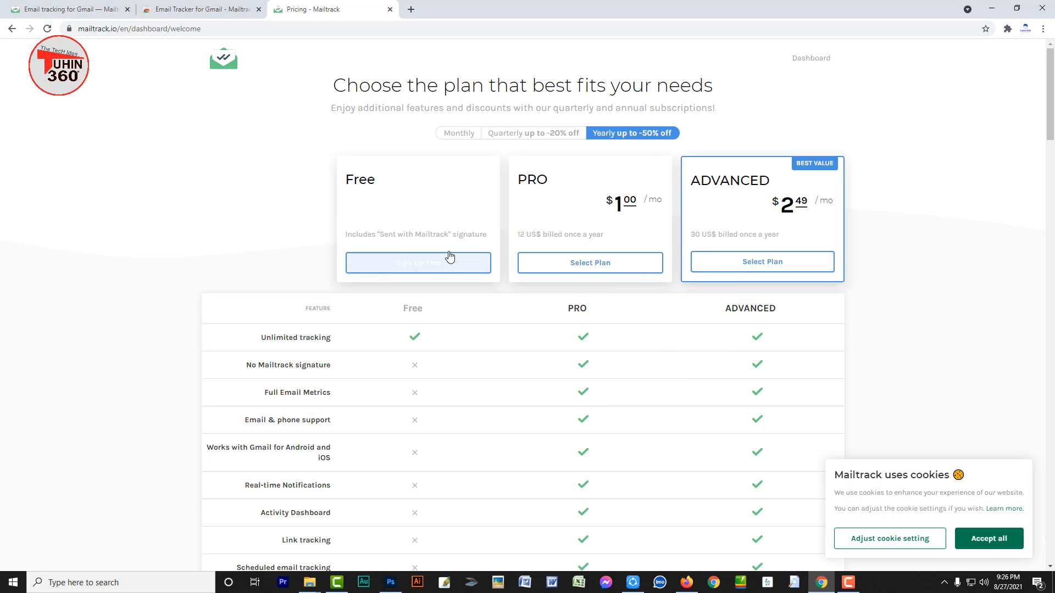
click(413, 265)
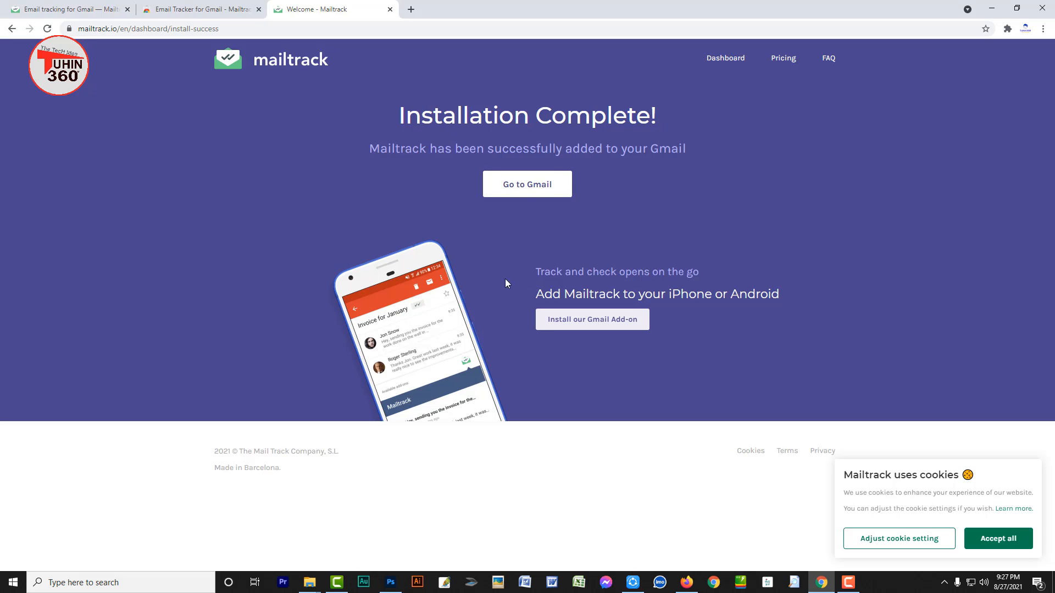
click(528, 192)
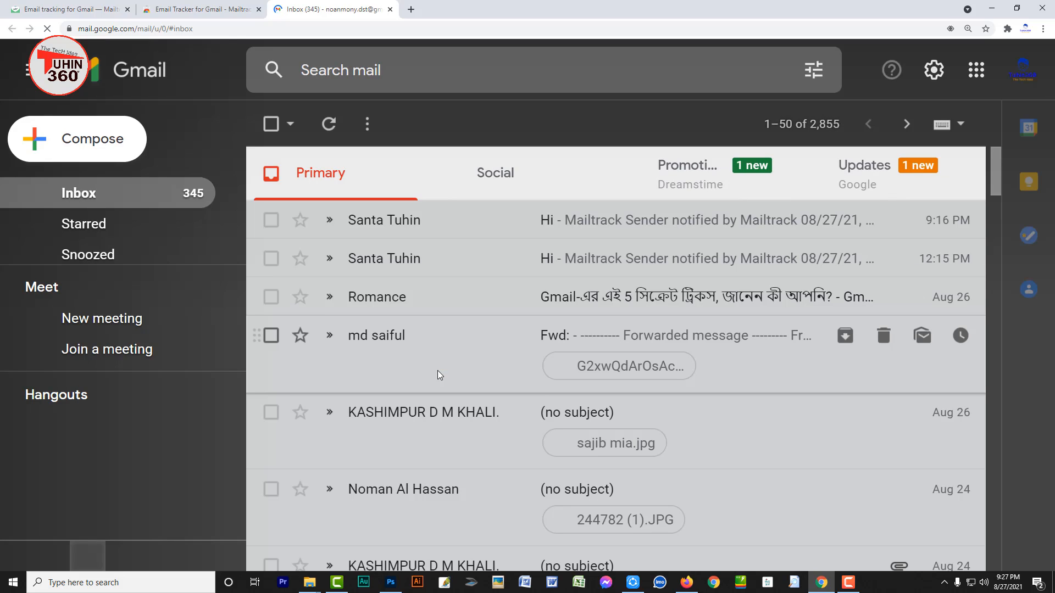
Scroll the Gmail page down and back up around the new message with the Mailtrack signature
scroll(476, 351, down, 4)
scroll(475, 351, up, 2)
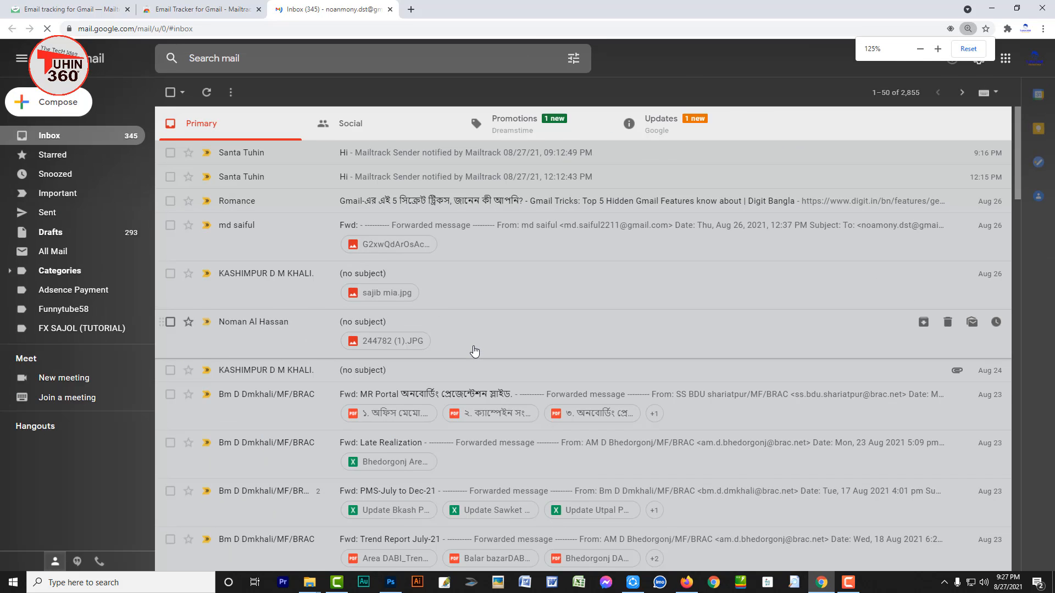
scroll(475, 351, up, 1)
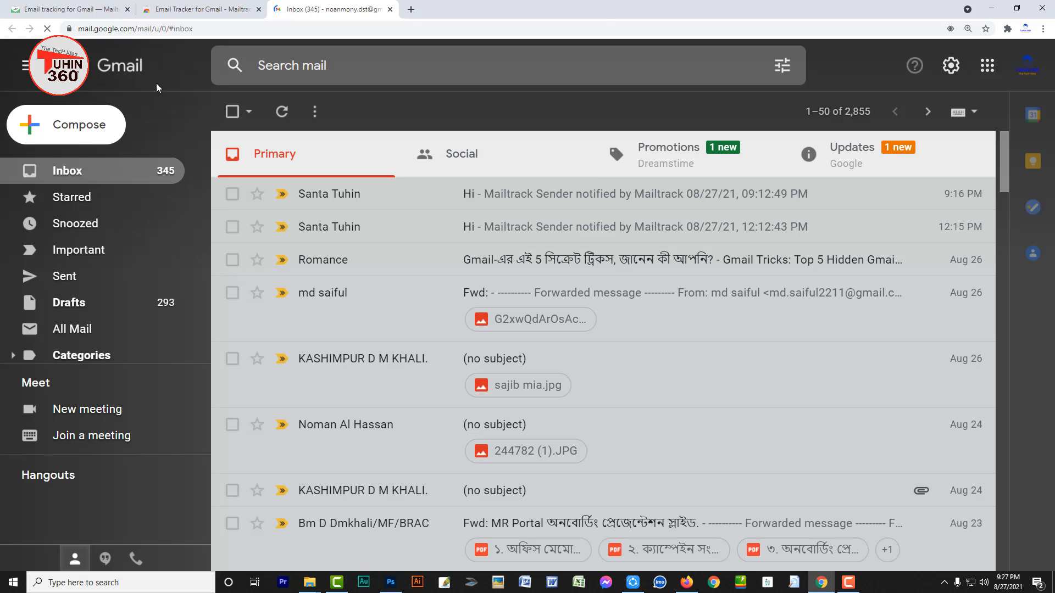
scroll(290, 296, down, 1)
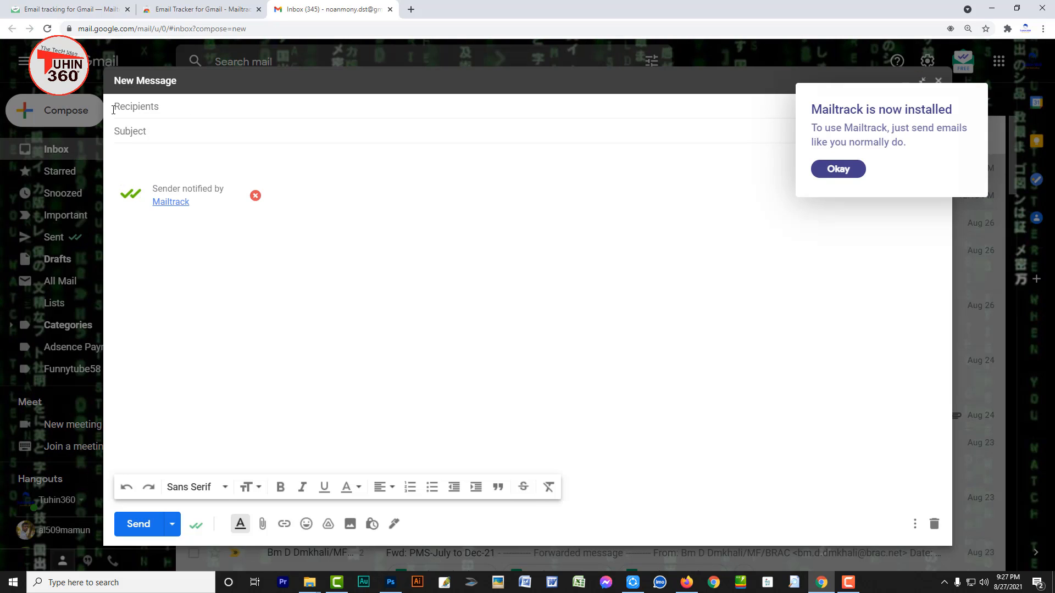
Address the message to the recipient's Gmail address with the subject 'Hi'
click(154, 111)
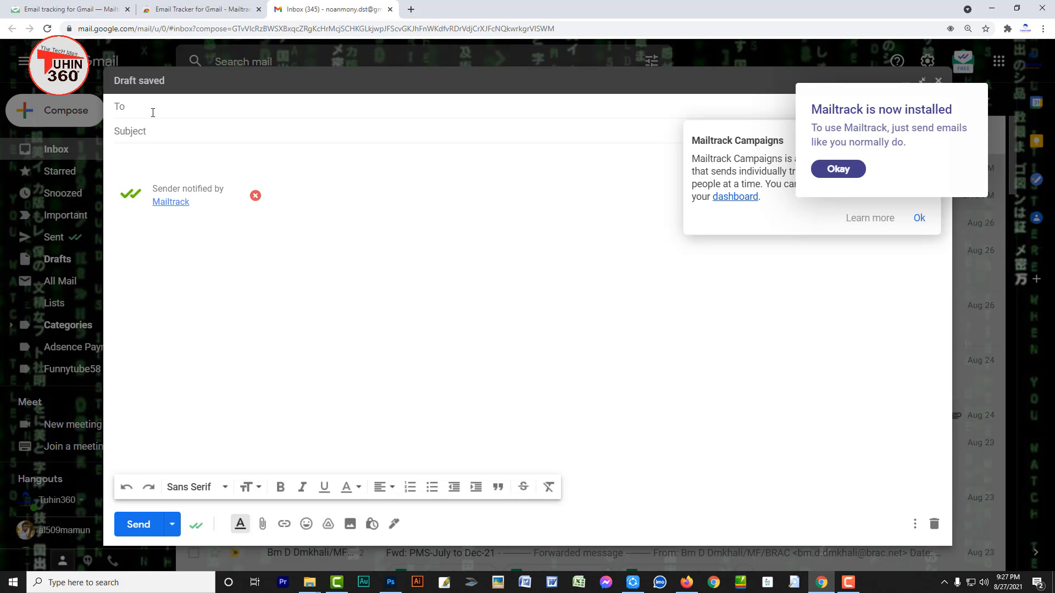
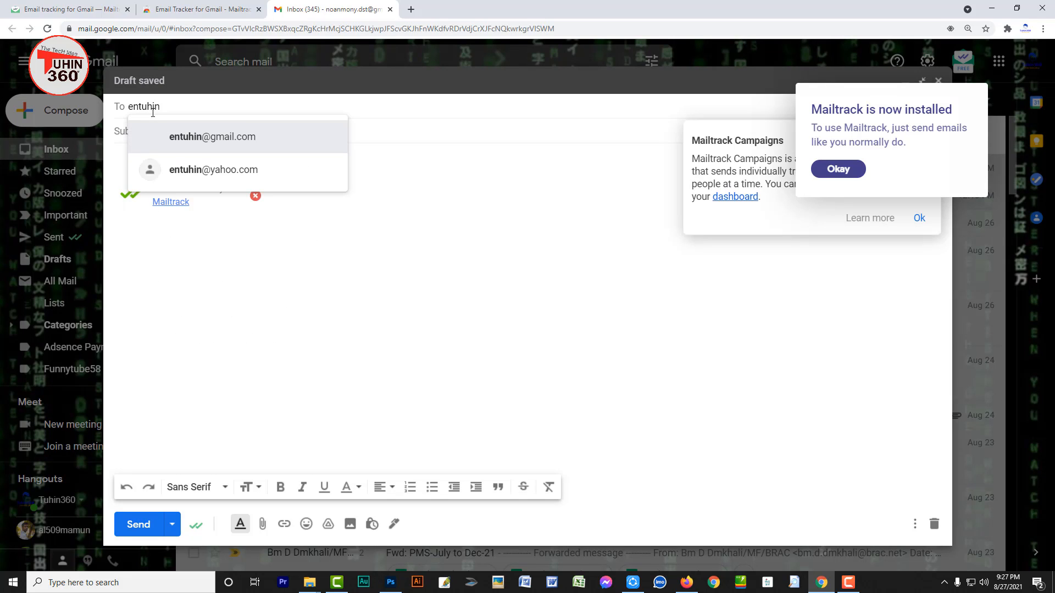
drag(160, 107, 140, 110)
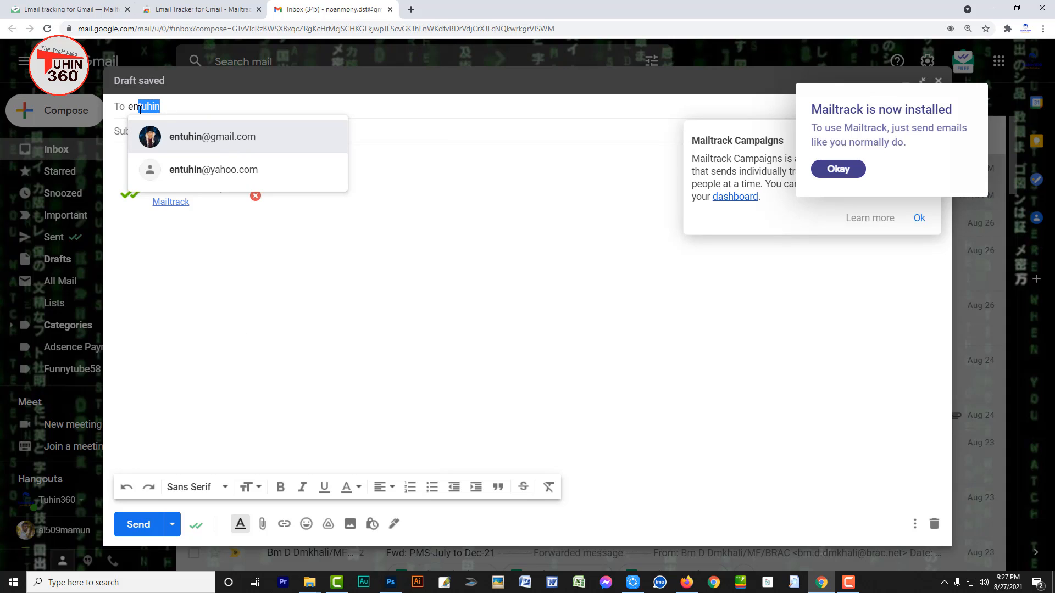
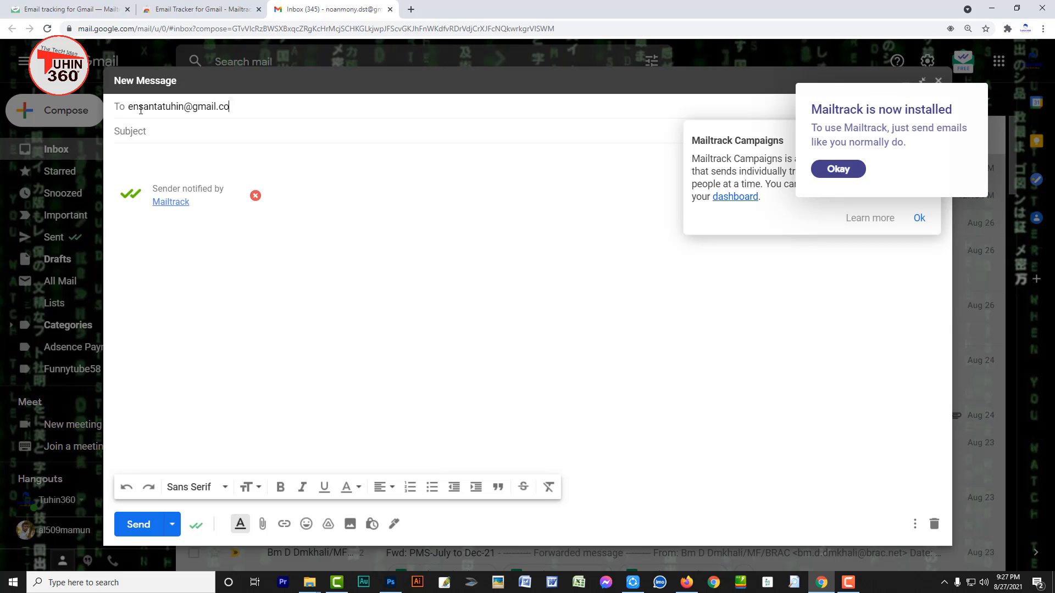
click(151, 132)
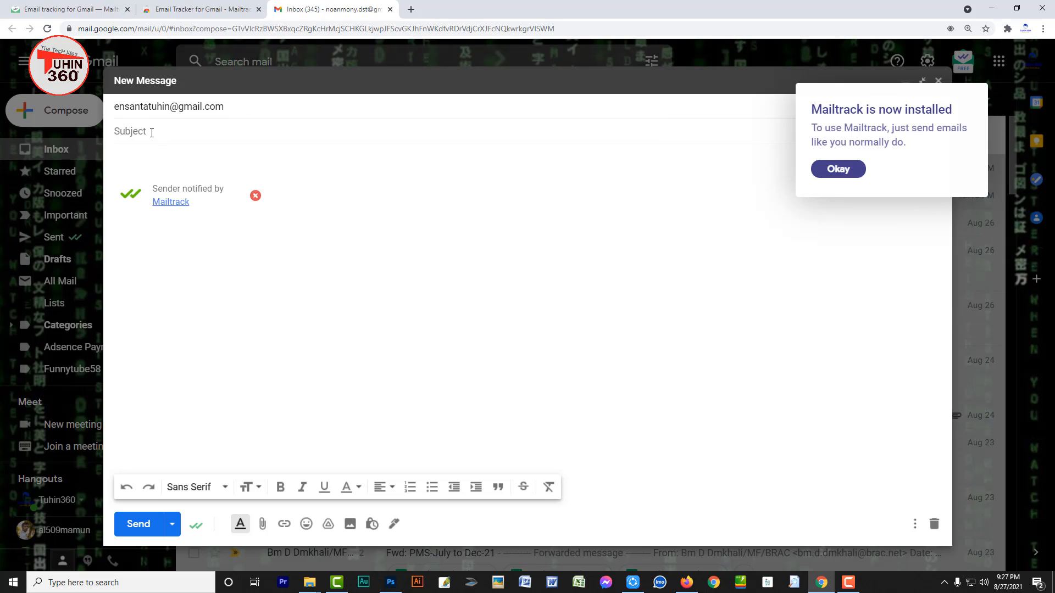
text(Hi)
Attach Sti_Trace.log to the message and send it with Mailtrack tracking
click(240, 339)
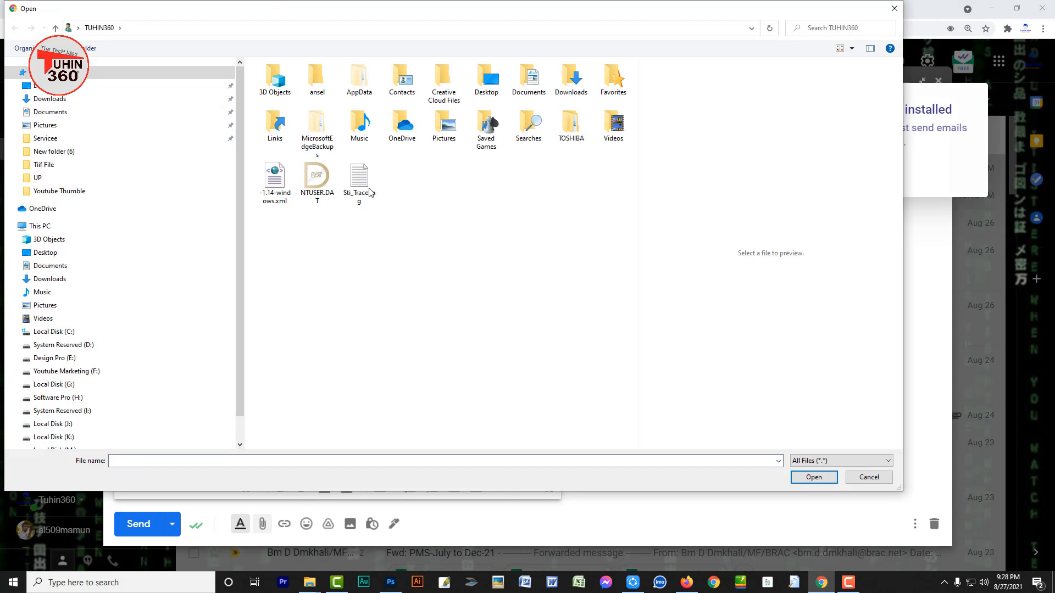
click(367, 188)
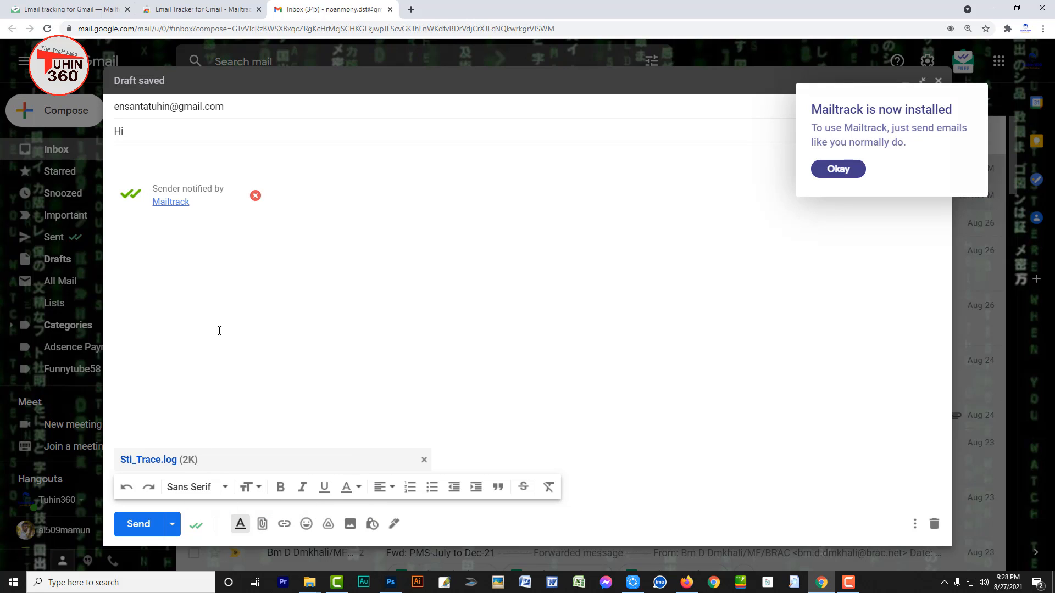
click(139, 525)
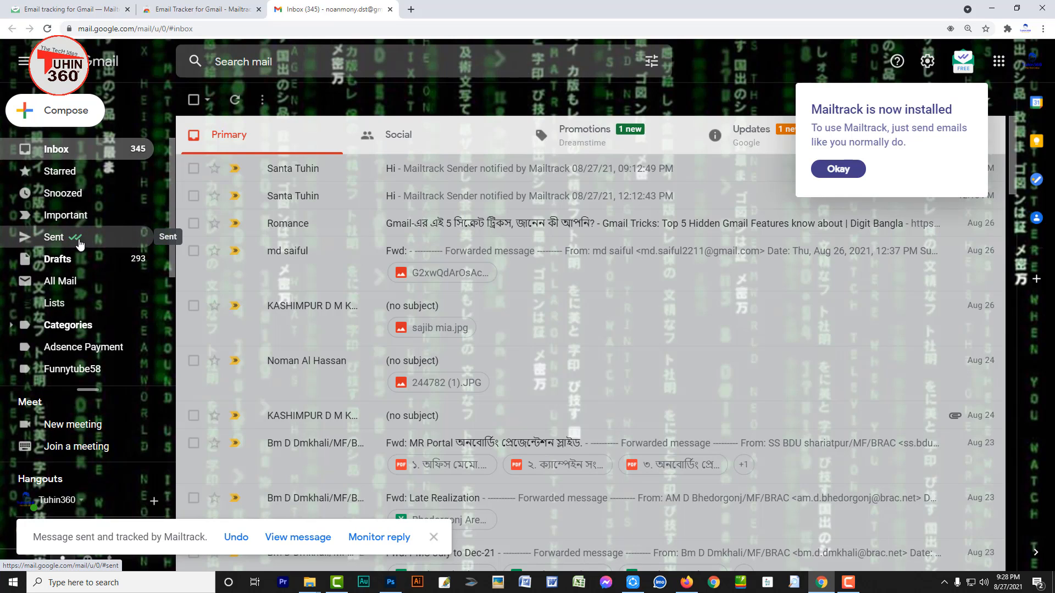
Zoom in, show the Sent folder with the 'Hi' email, and dismiss the Mailtrack notice
key(ctrl+plus)
key(ctrl+plus)
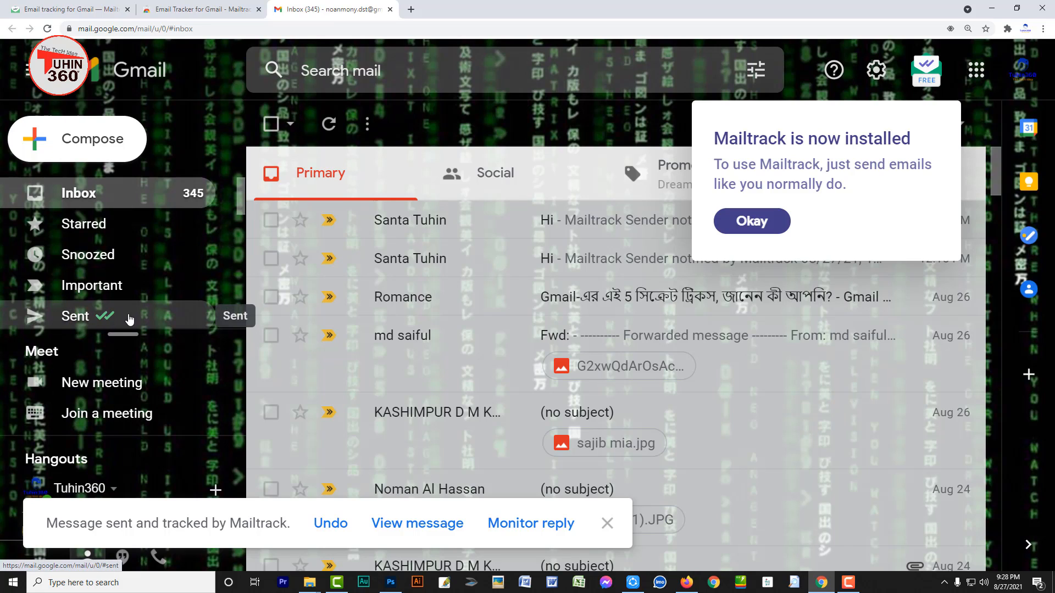
click(92, 322)
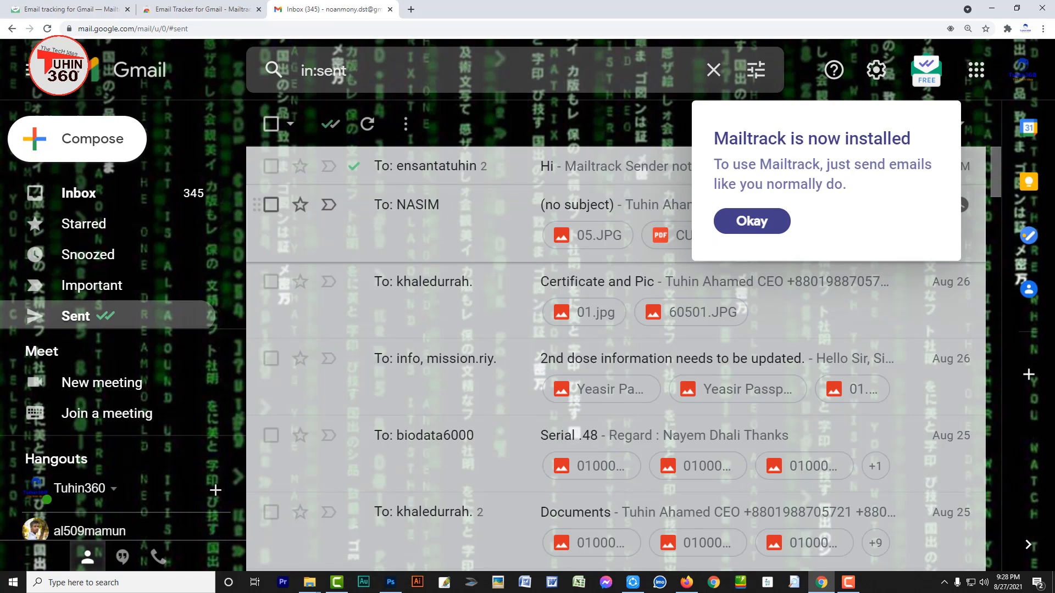
click(752, 221)
mouse_move(355, 174)
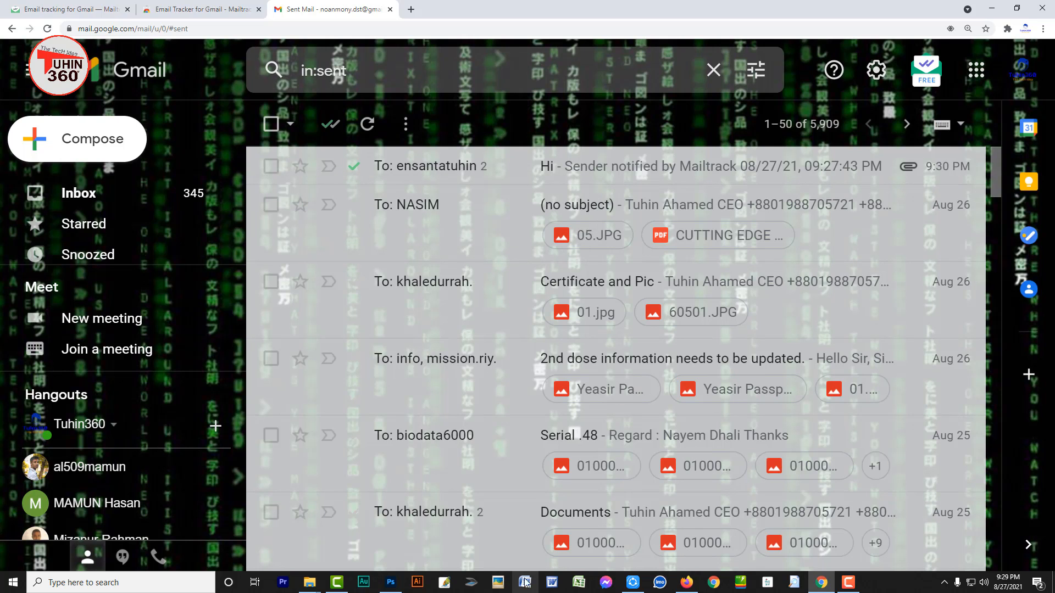
Open the 'Hi' email in the recipient's Firefox inbox, then return to Chrome's Sent list
click(686, 582)
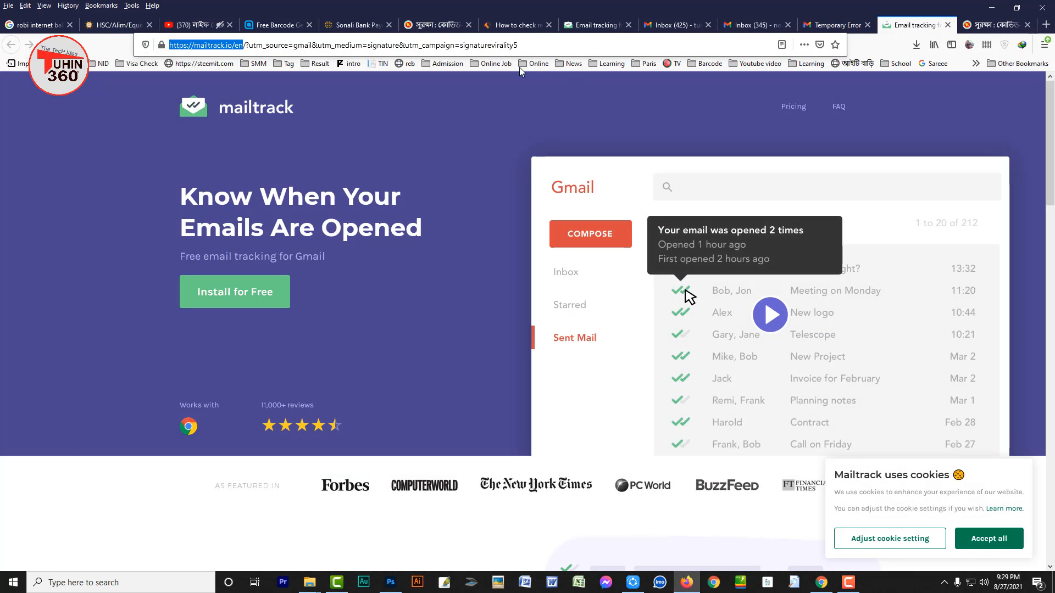
click(832, 25)
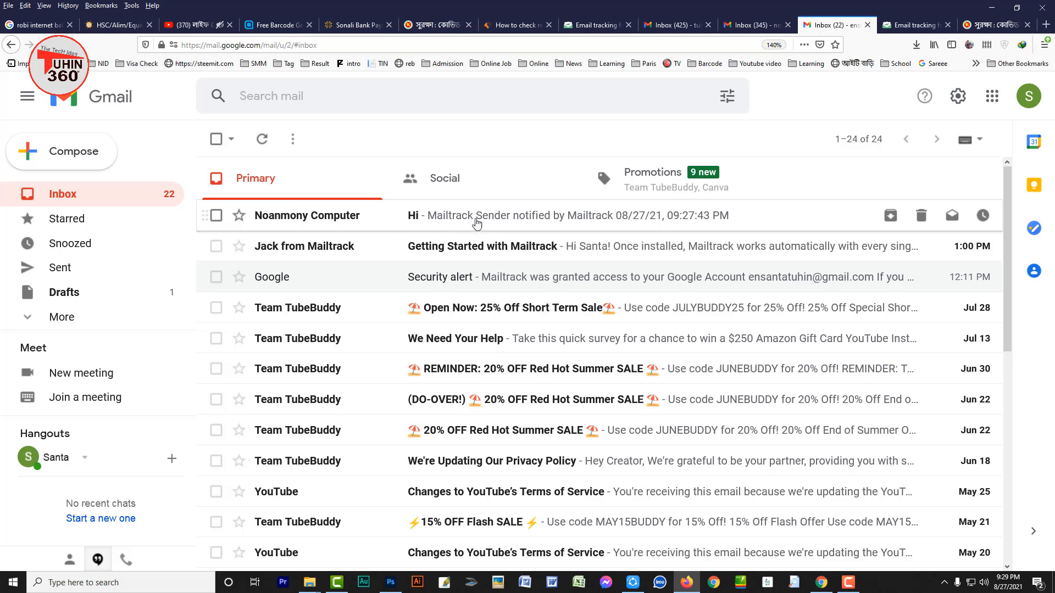
click(427, 222)
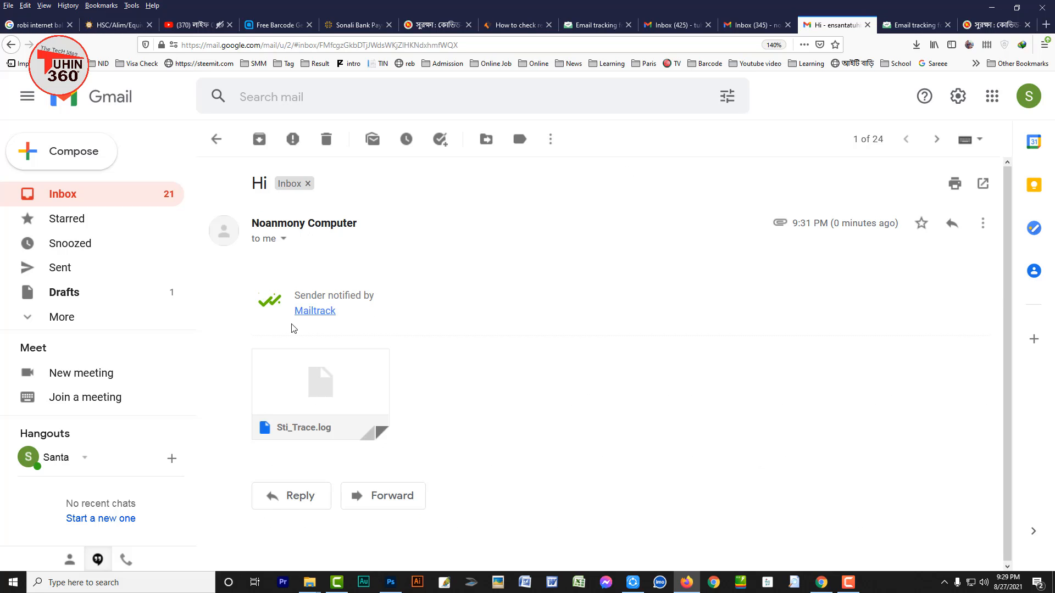
mouse_move(292, 418)
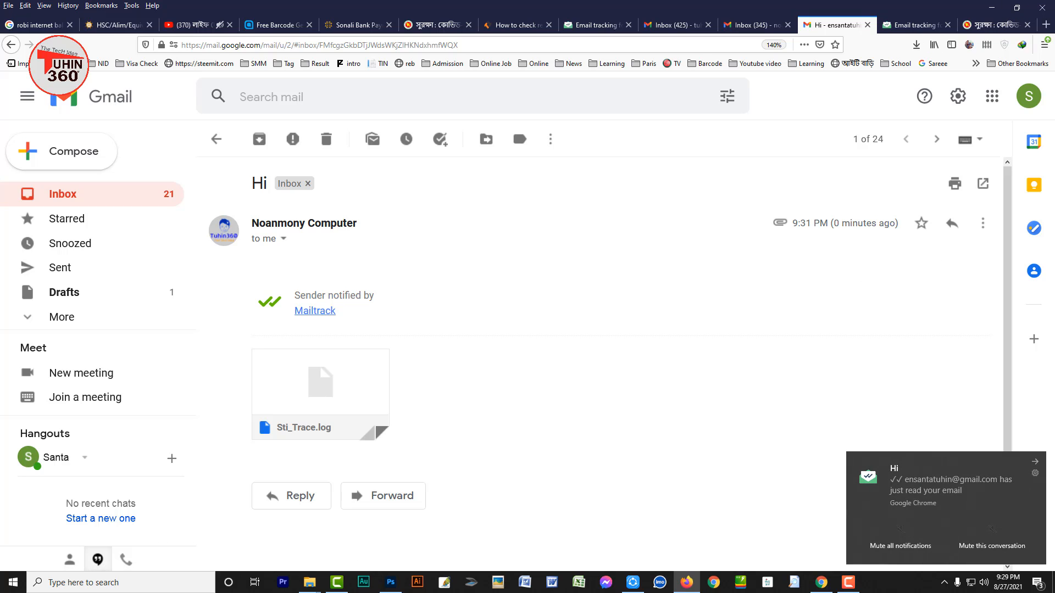
click(822, 583)
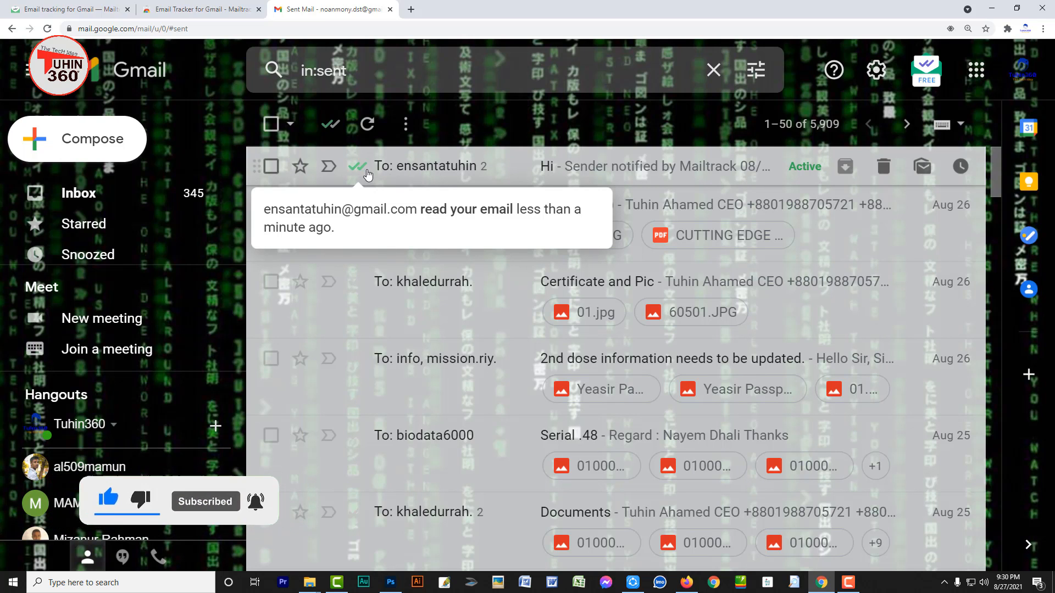
scroll(358, 460, down, 4)
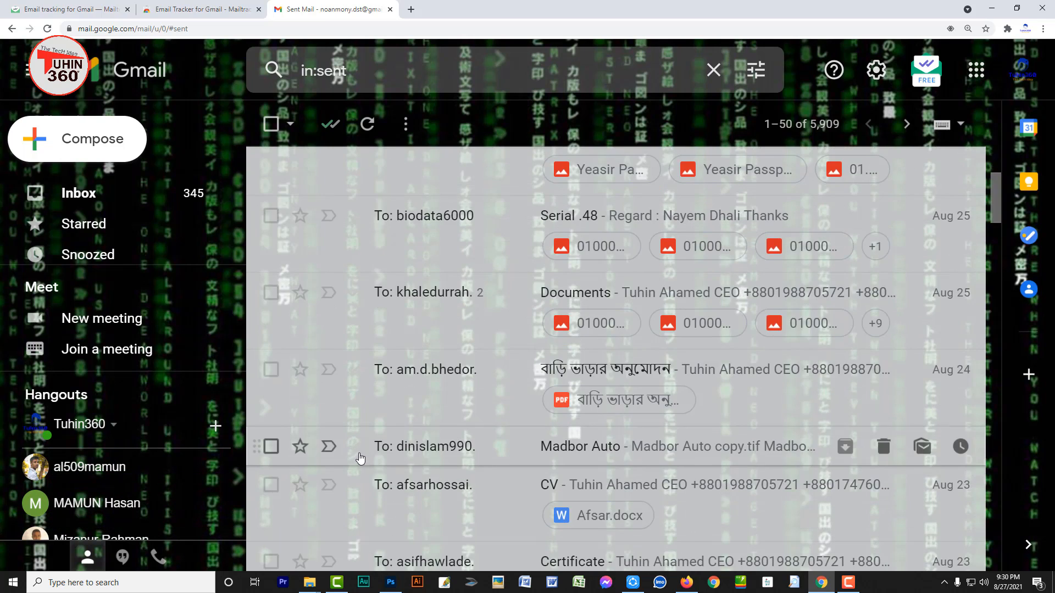
scroll(360, 458, up, 4)
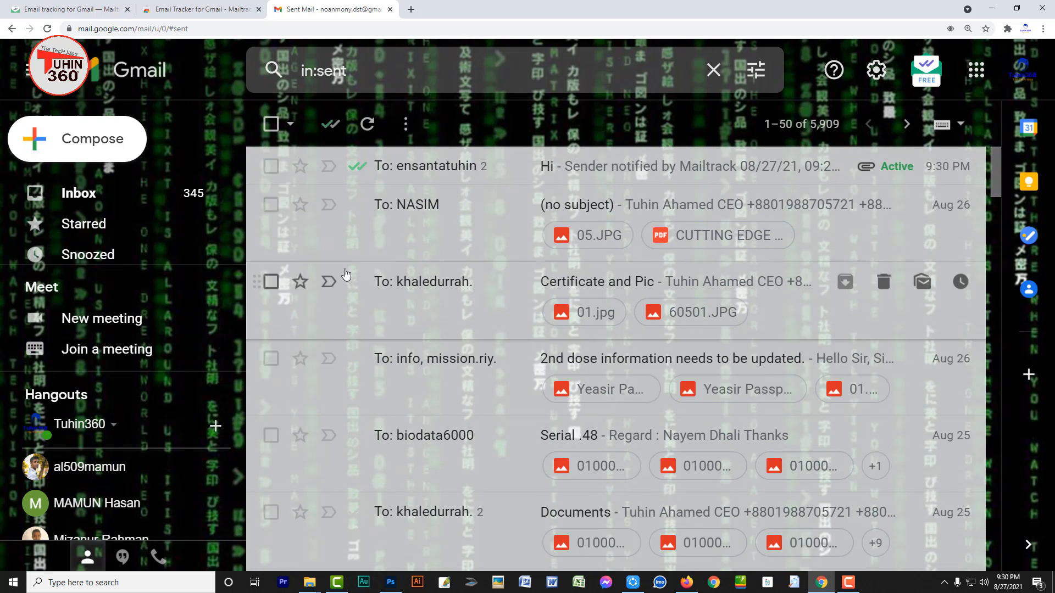